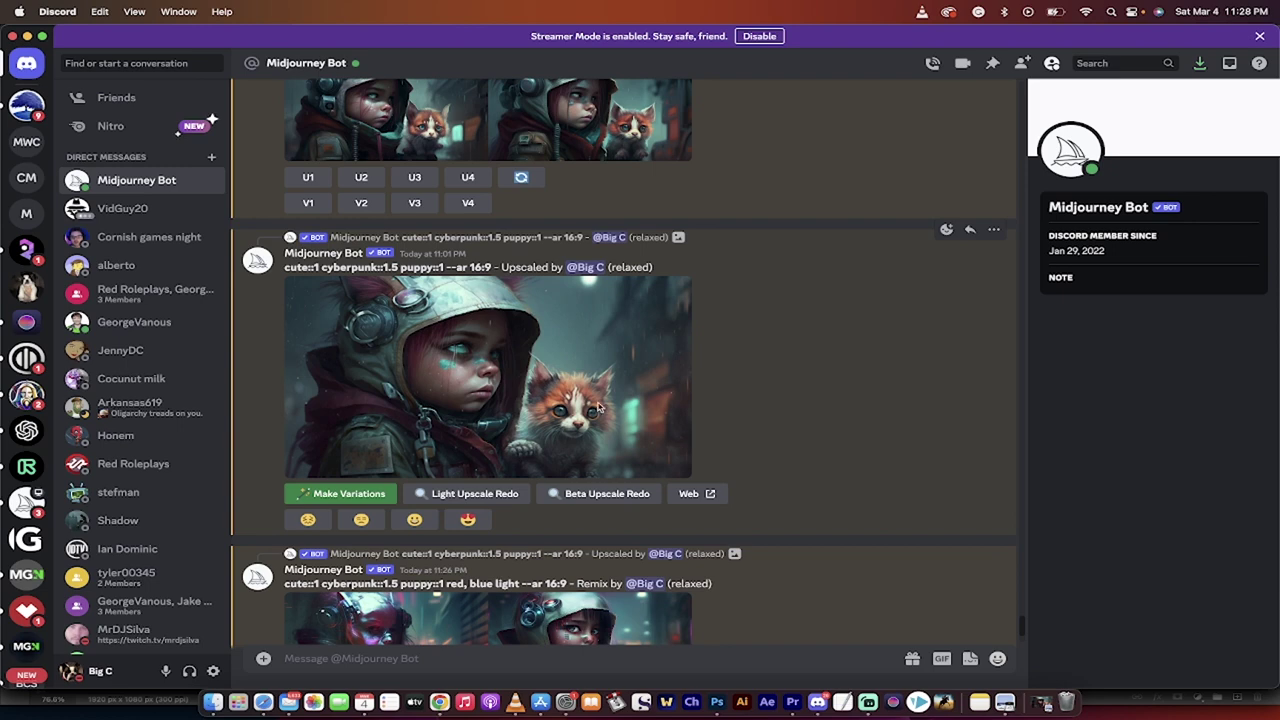
- Enlarge the upscaled cyberpunk girl-and-kitten image from the Midjourney Bot DM in Discord's viewer
click(683, 408)
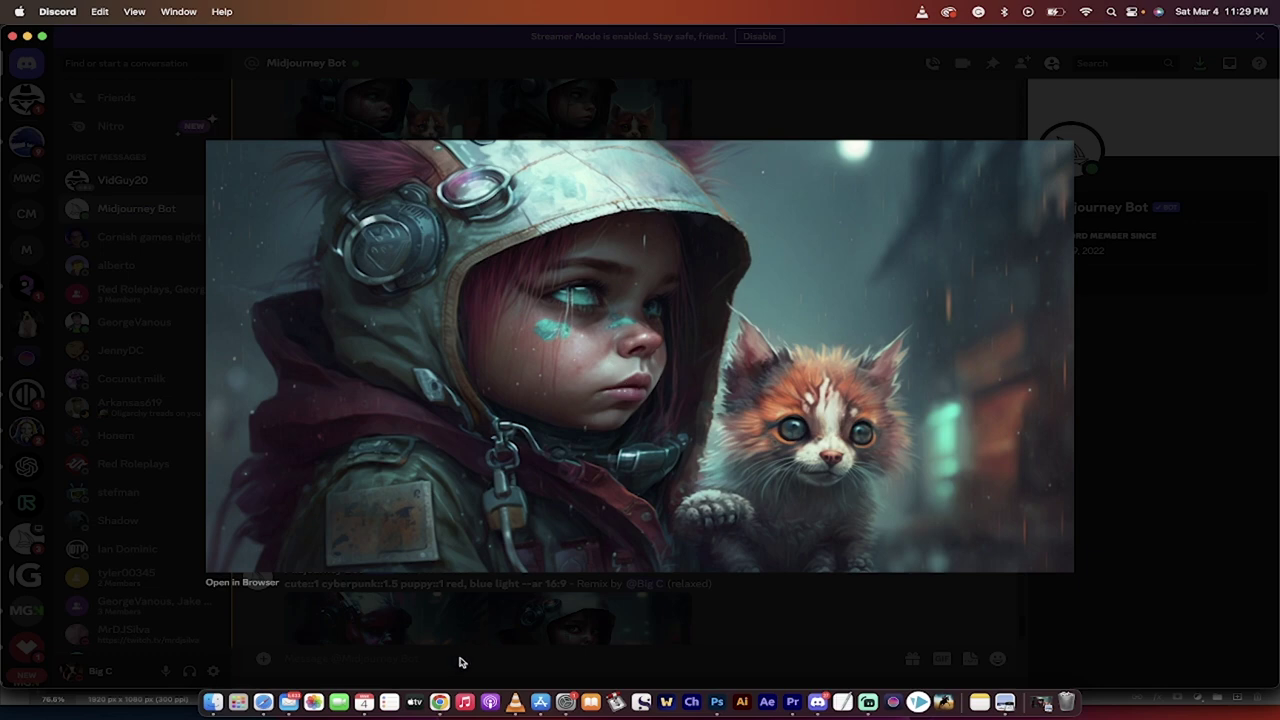
- In Chrome, view the earlier and greener relit versions, then return to ClipDrop Relight
click(439, 703)
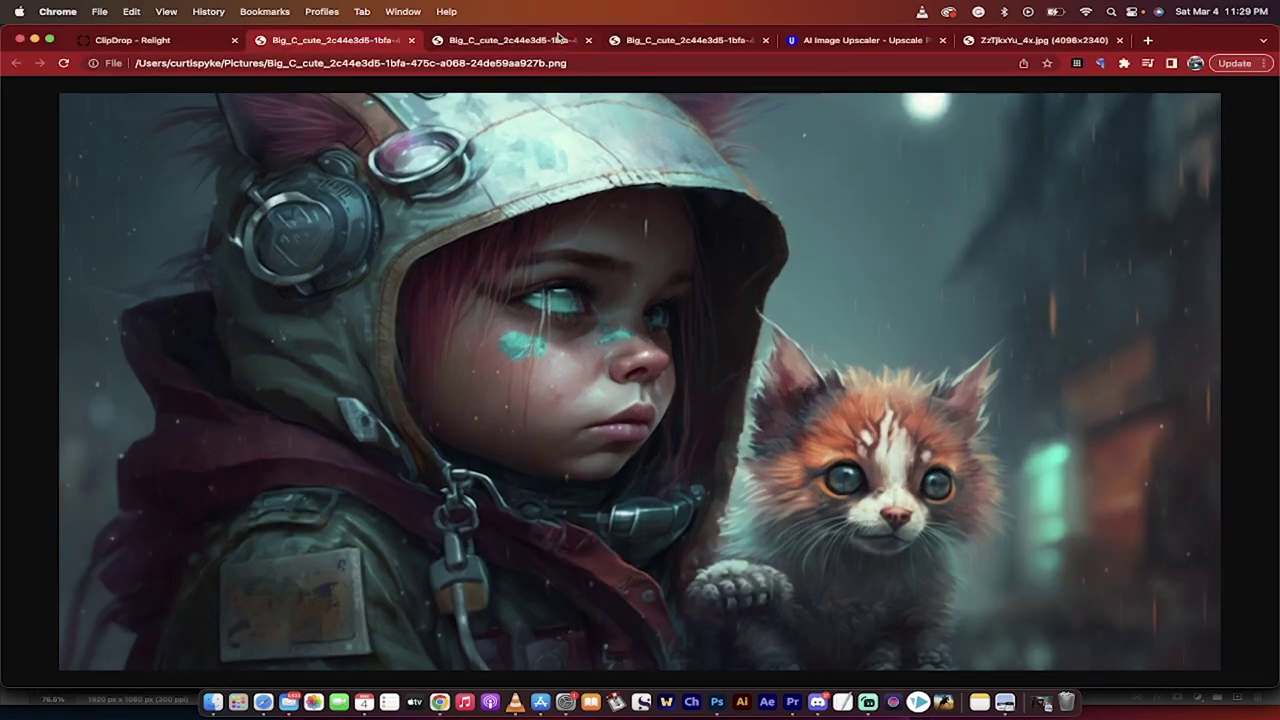
click(497, 40)
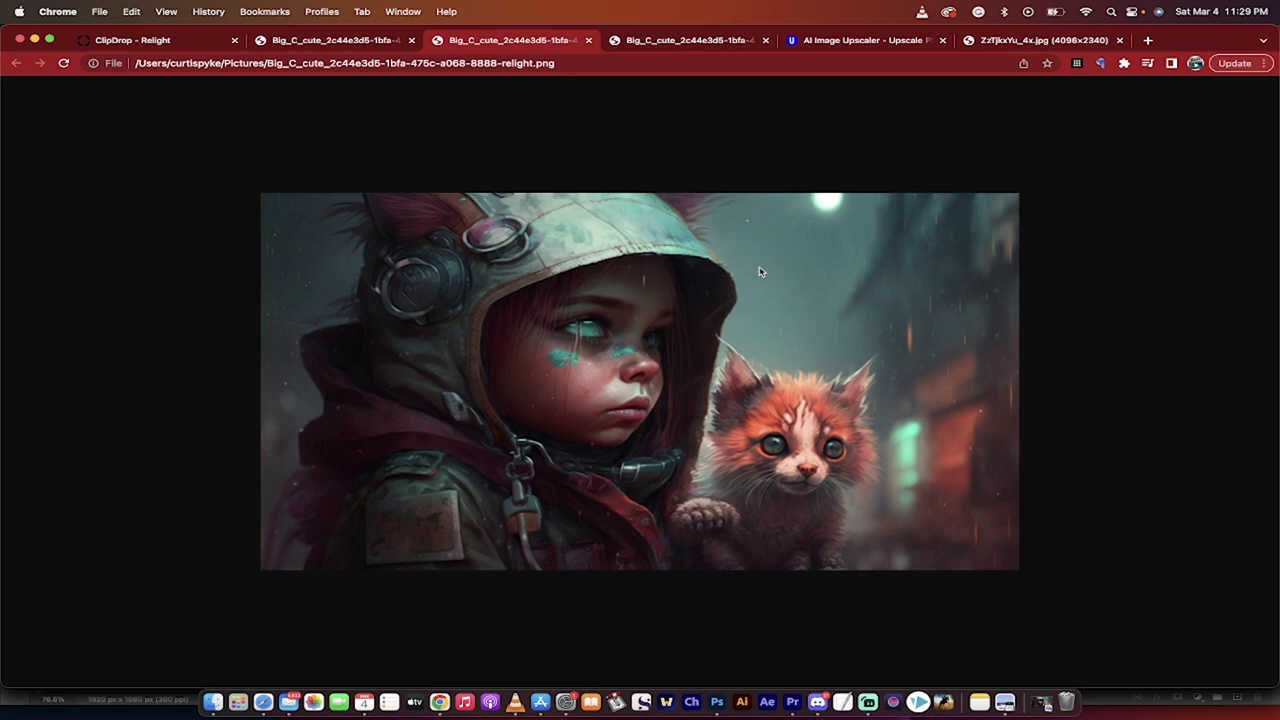
click(692, 40)
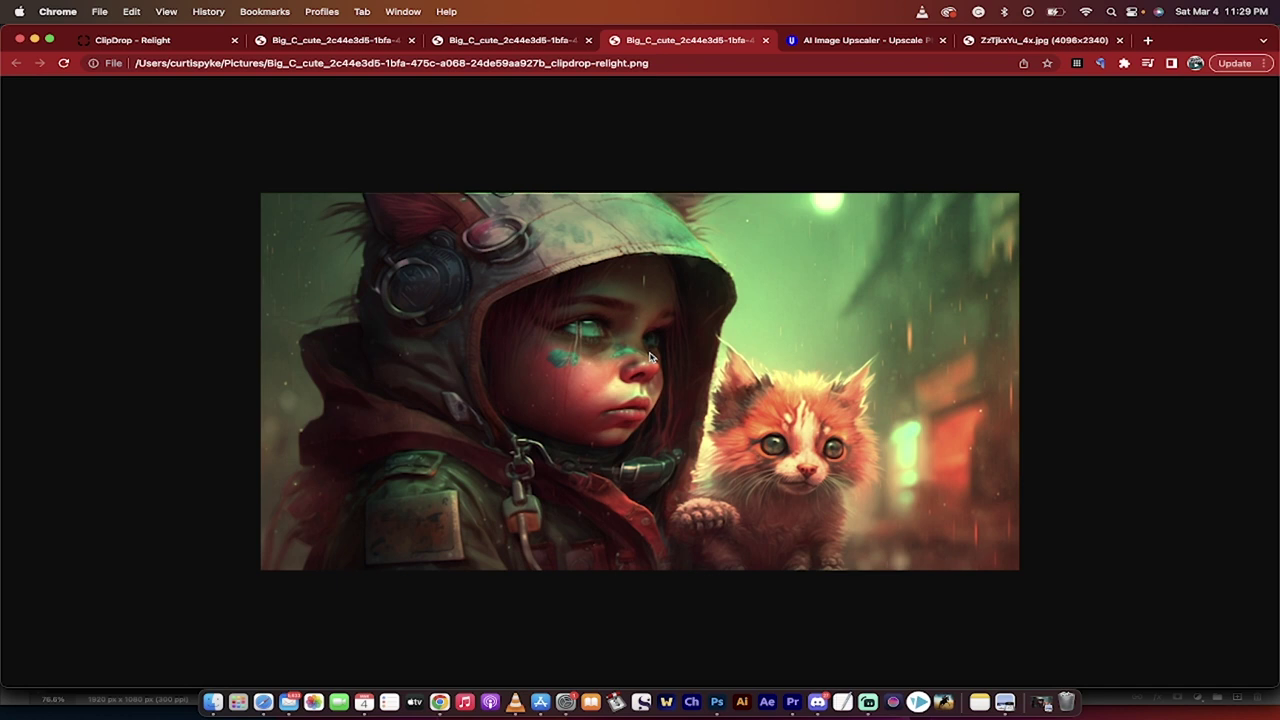
click(160, 45)
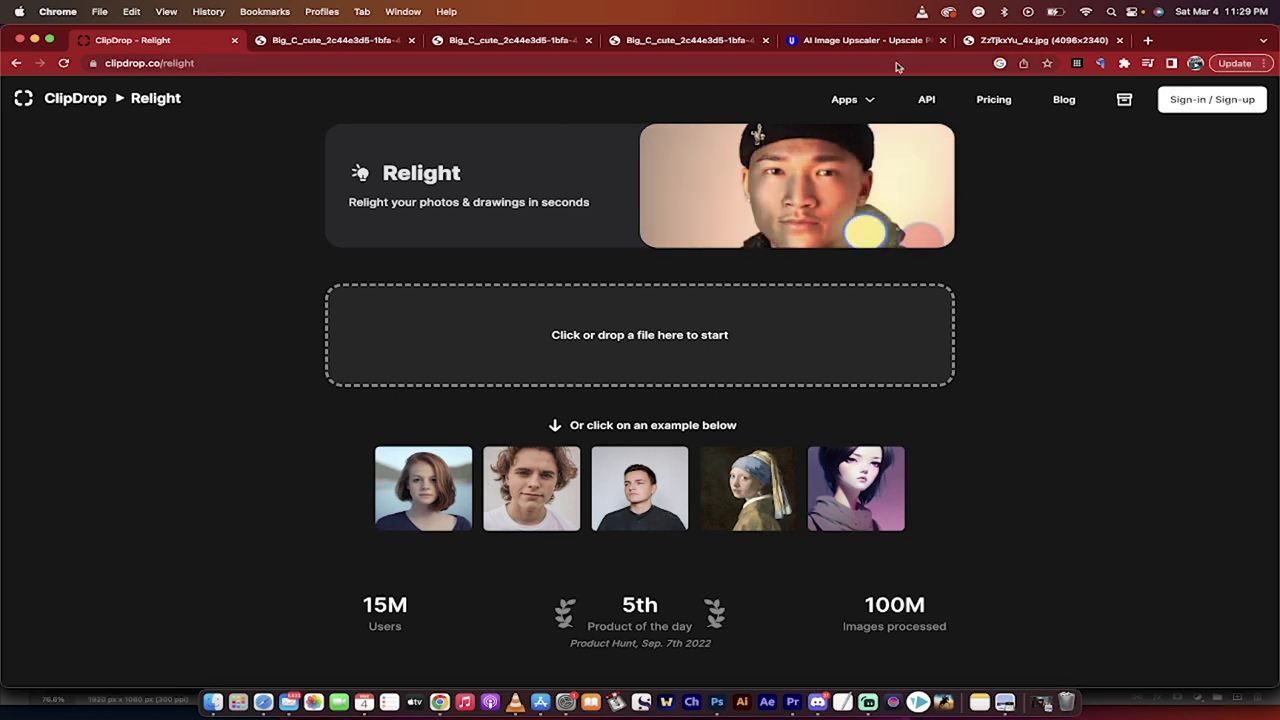
- Upload the original girl-and-kitten PNG from Pictures to Relight, downscaled to 1024 × 585
click(866, 101)
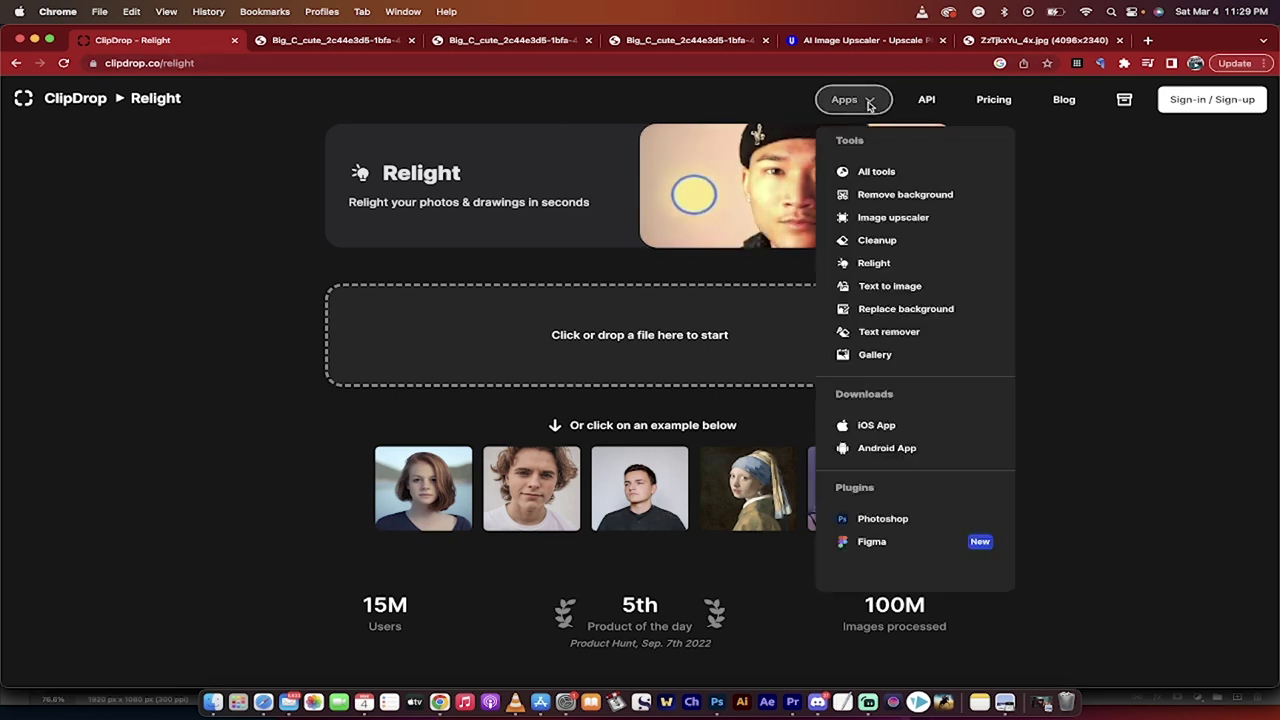
click(178, 458)
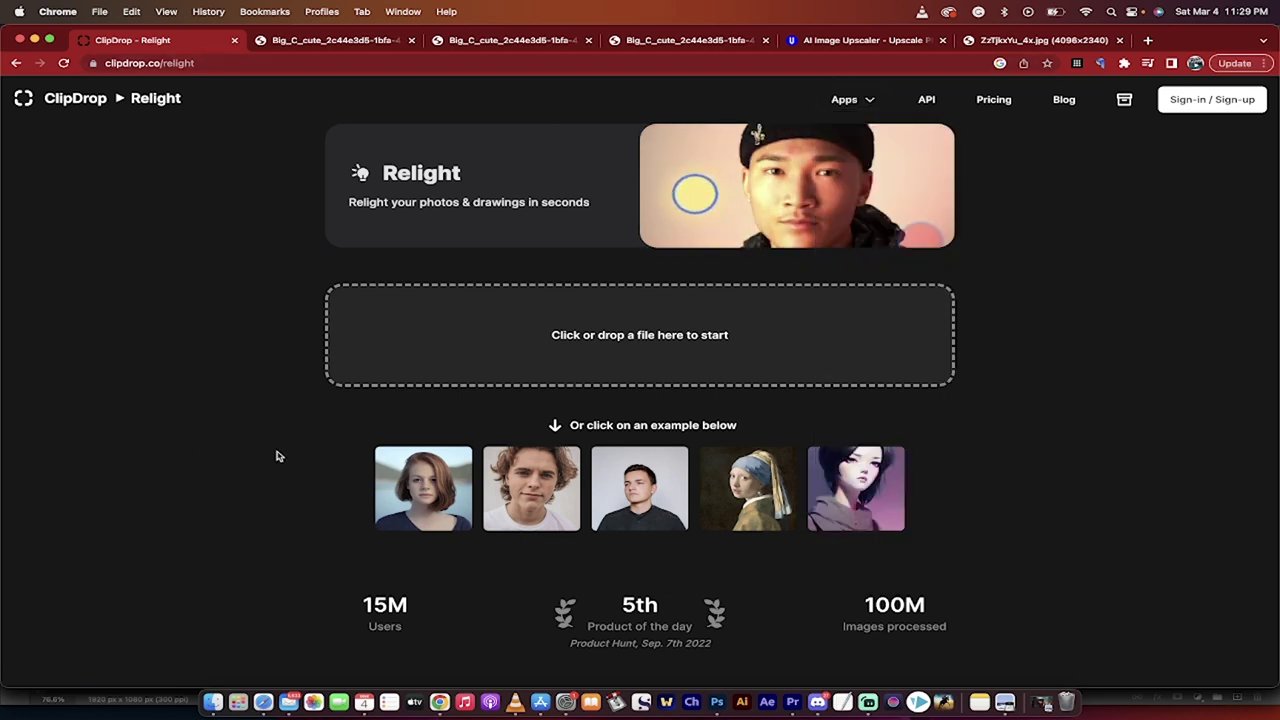
click(214, 700)
click(988, 515)
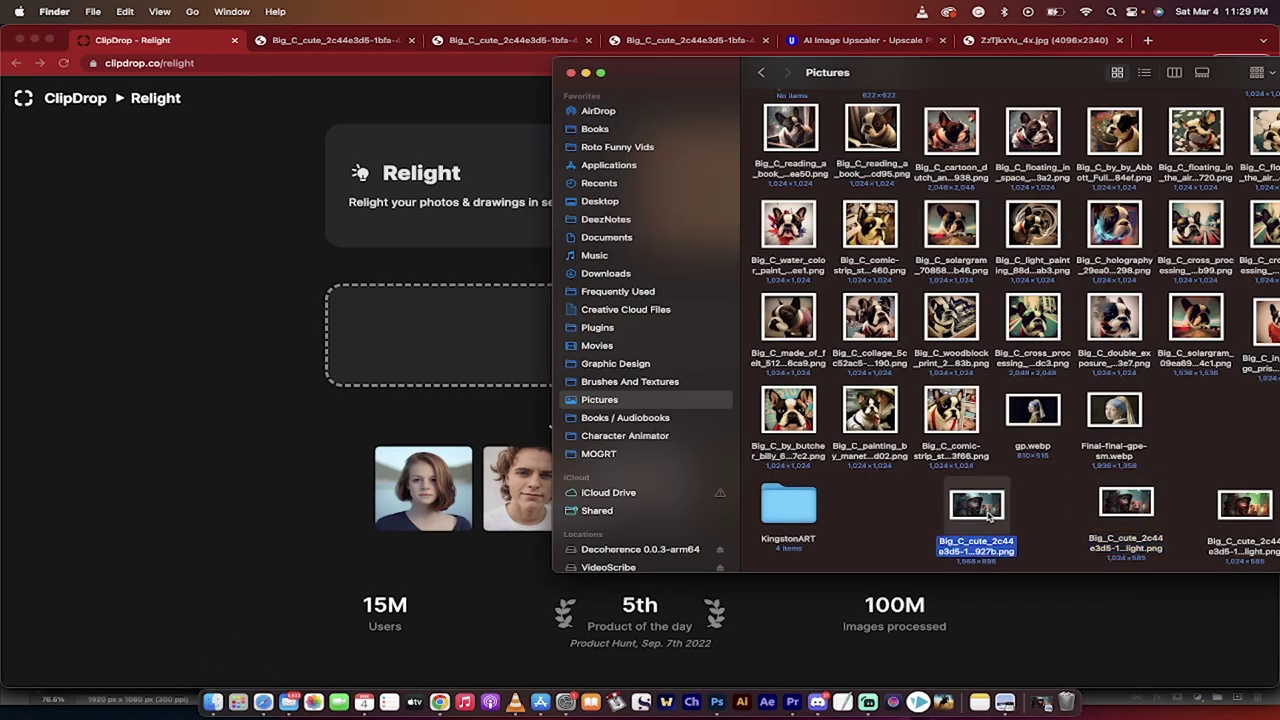
drag(976, 508, 622, 329)
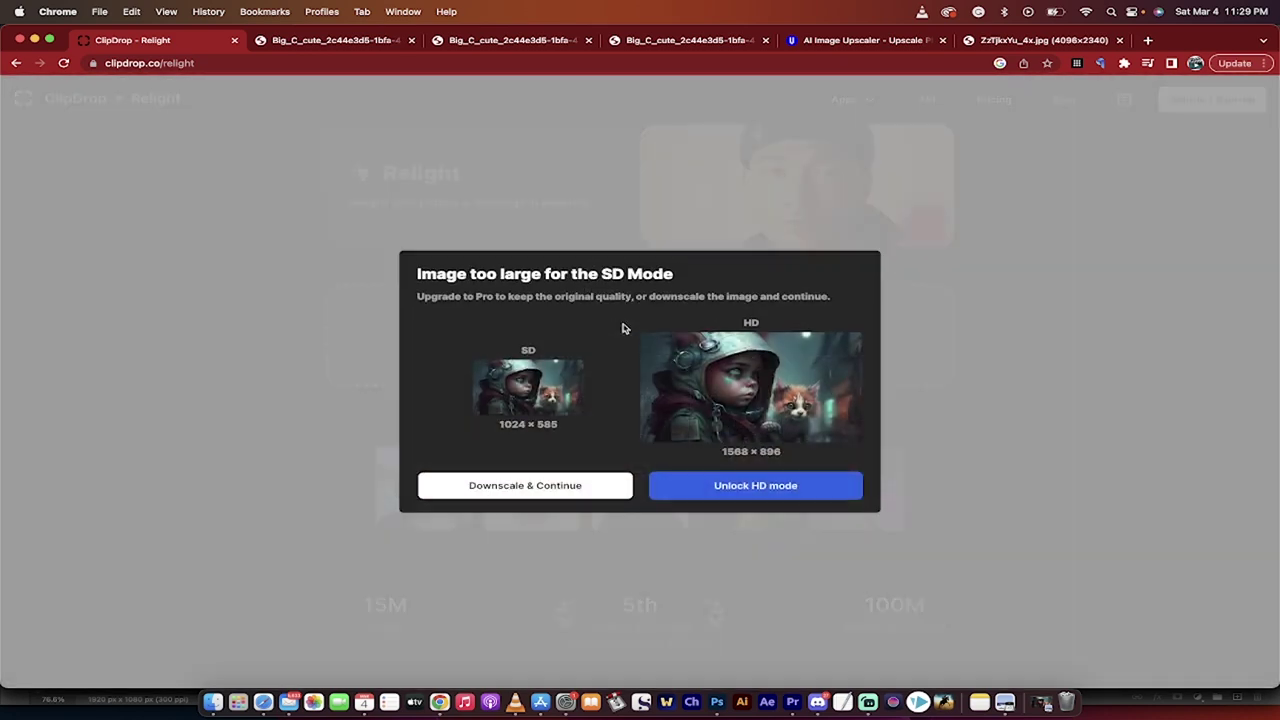
click(560, 486)
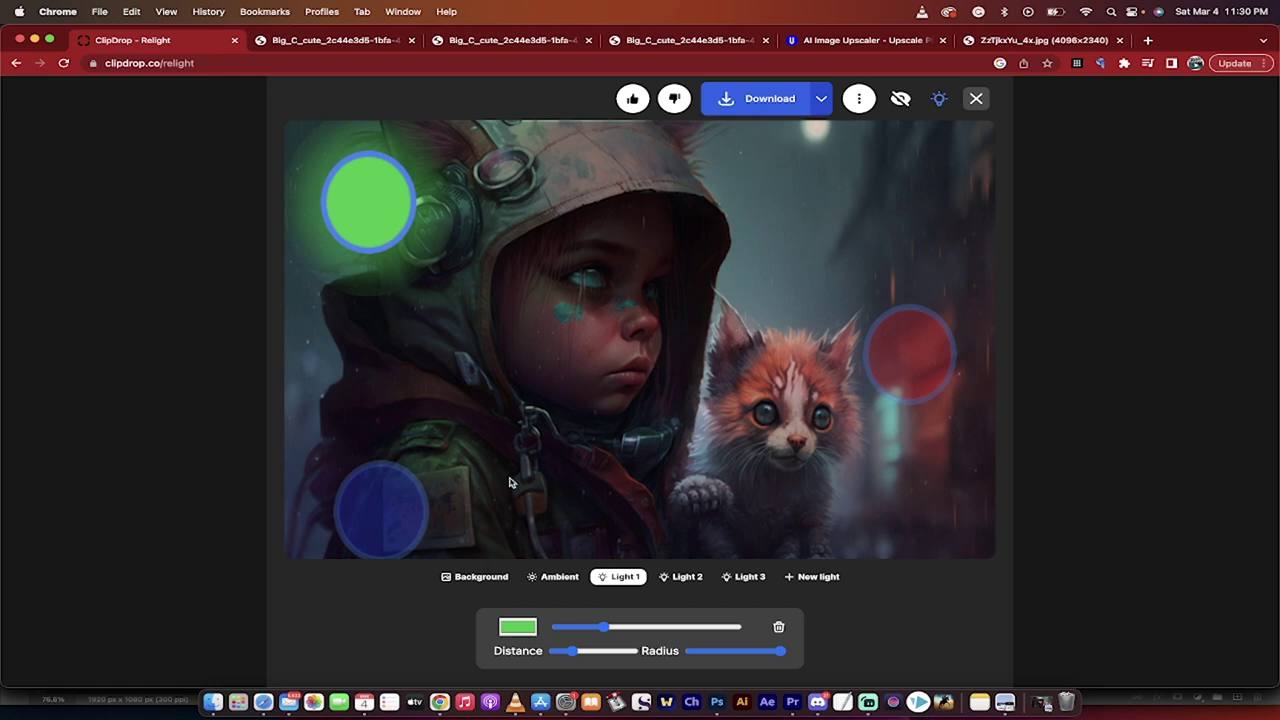
- Delete the blue light, put the red light on the kitten's chest and green at top centre
click(350, 498)
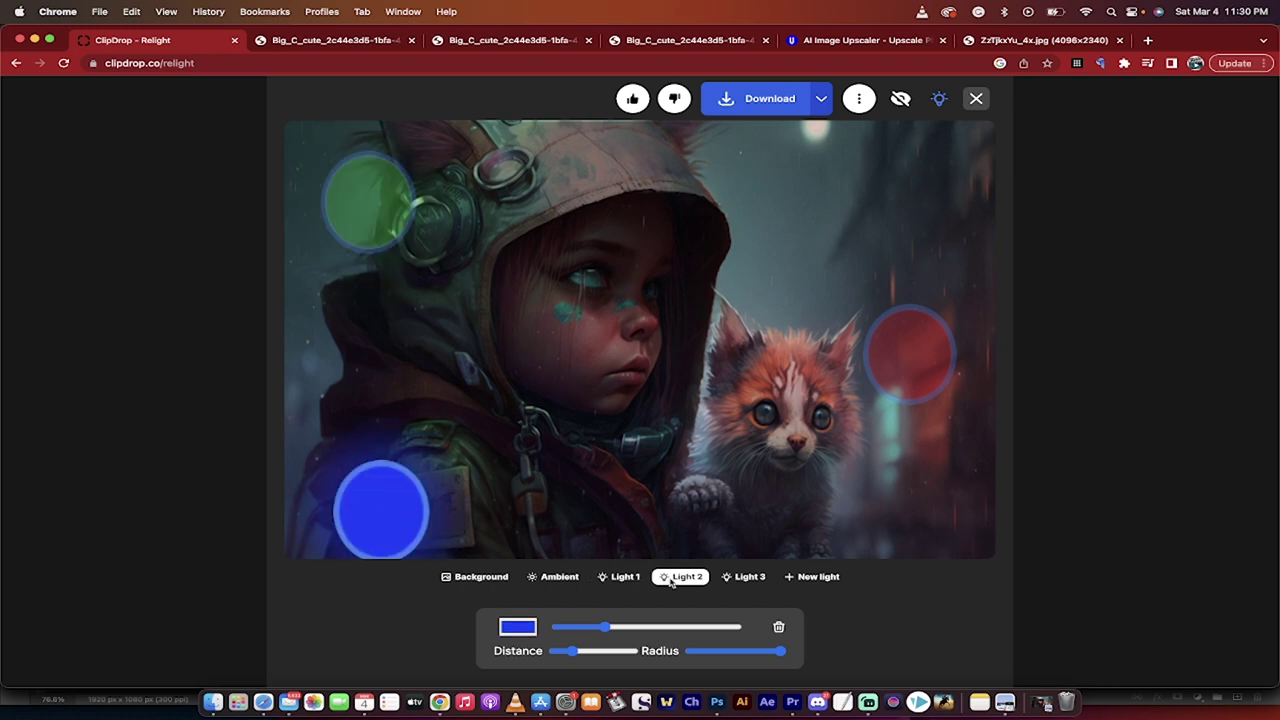
click(779, 627)
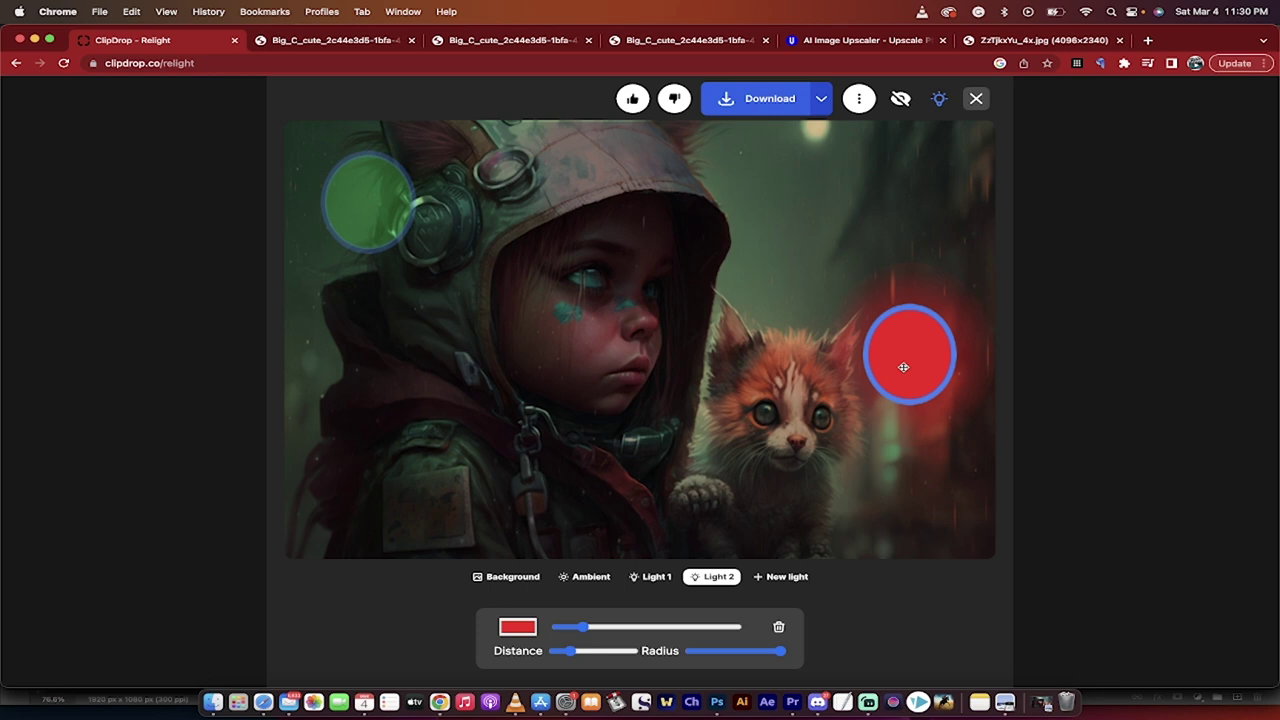
drag(903, 367, 780, 487)
click(372, 187)
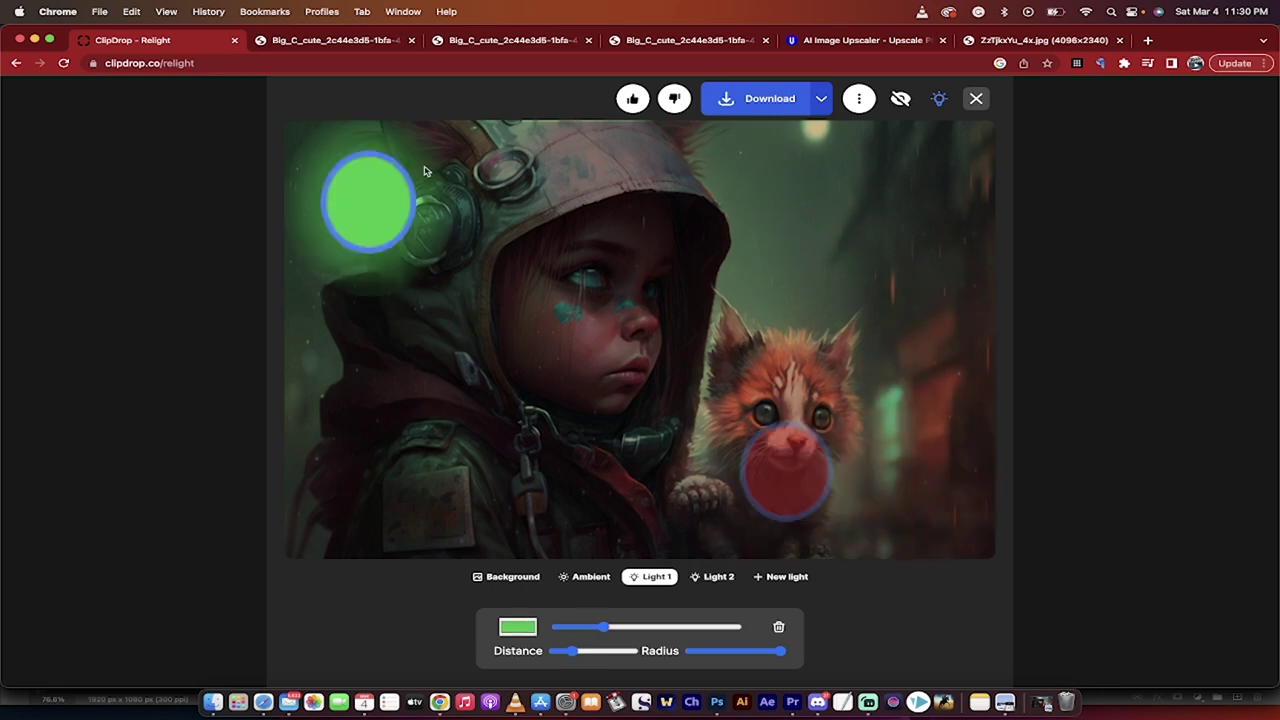
drag(362, 192, 766, 207)
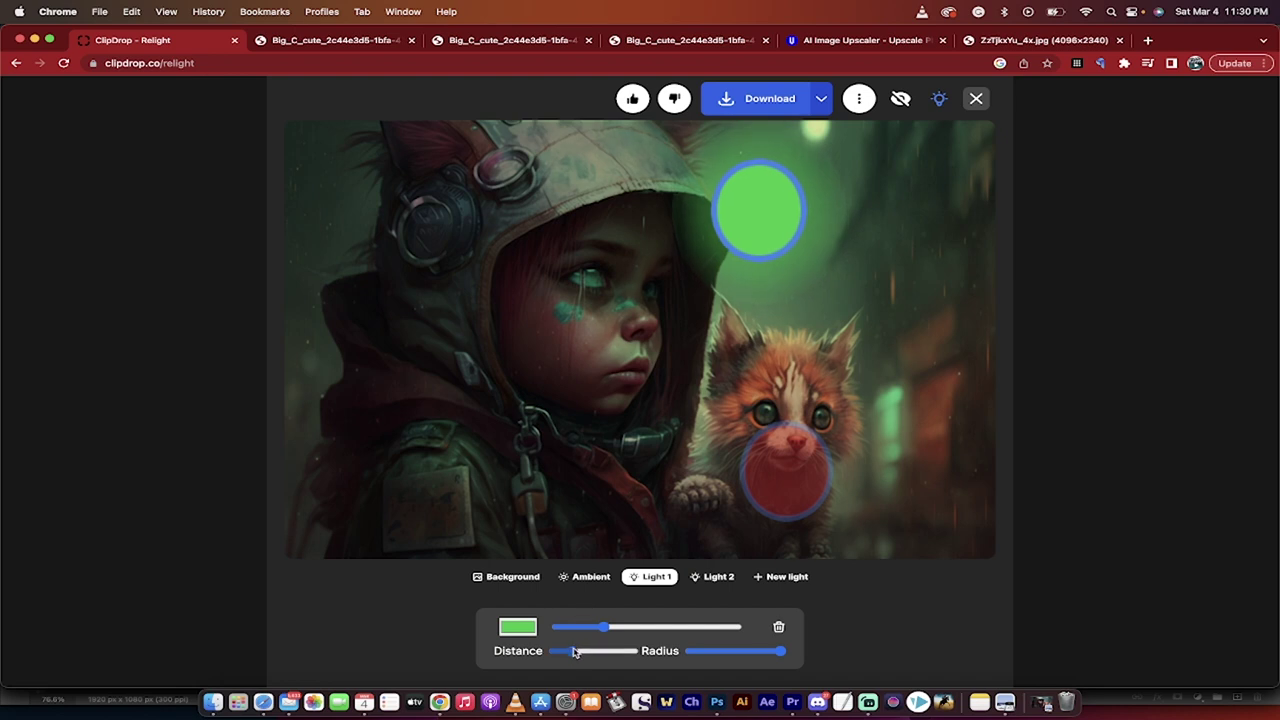
- Tune the green light's distance, position and intensity, settling it brighter in the upper right
drag(572, 651, 586, 653)
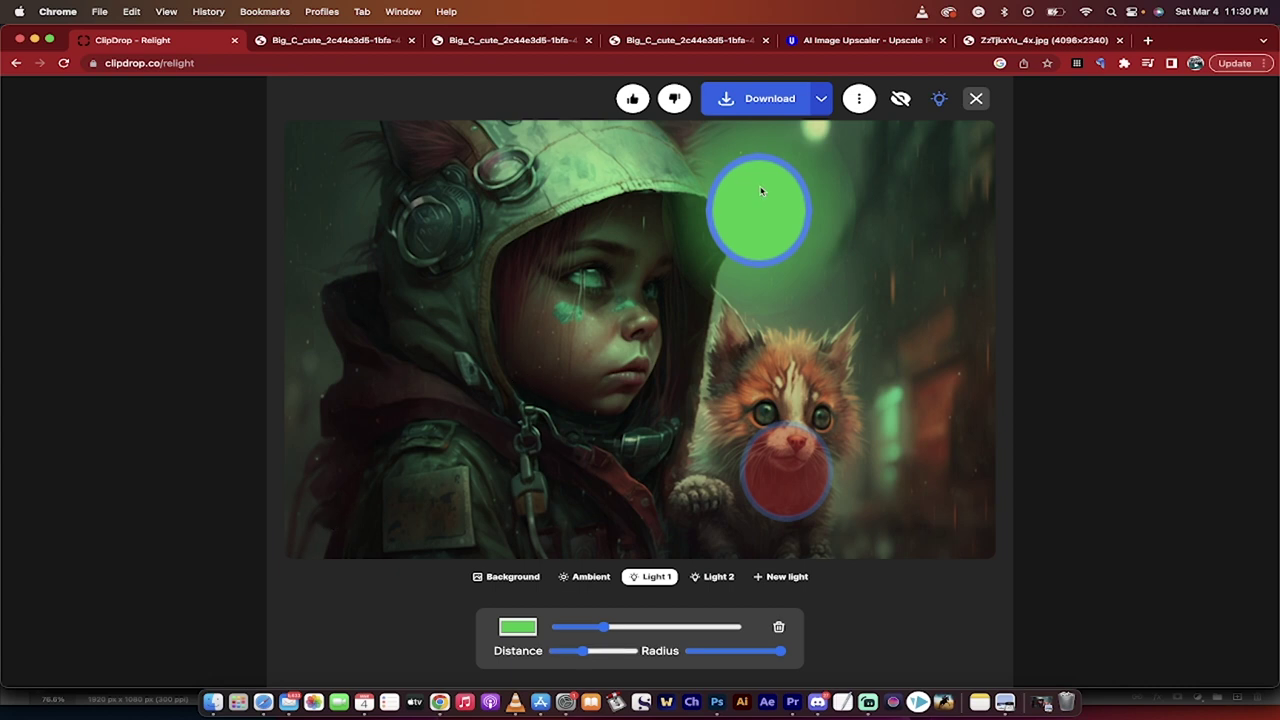
drag(760, 192, 754, 132)
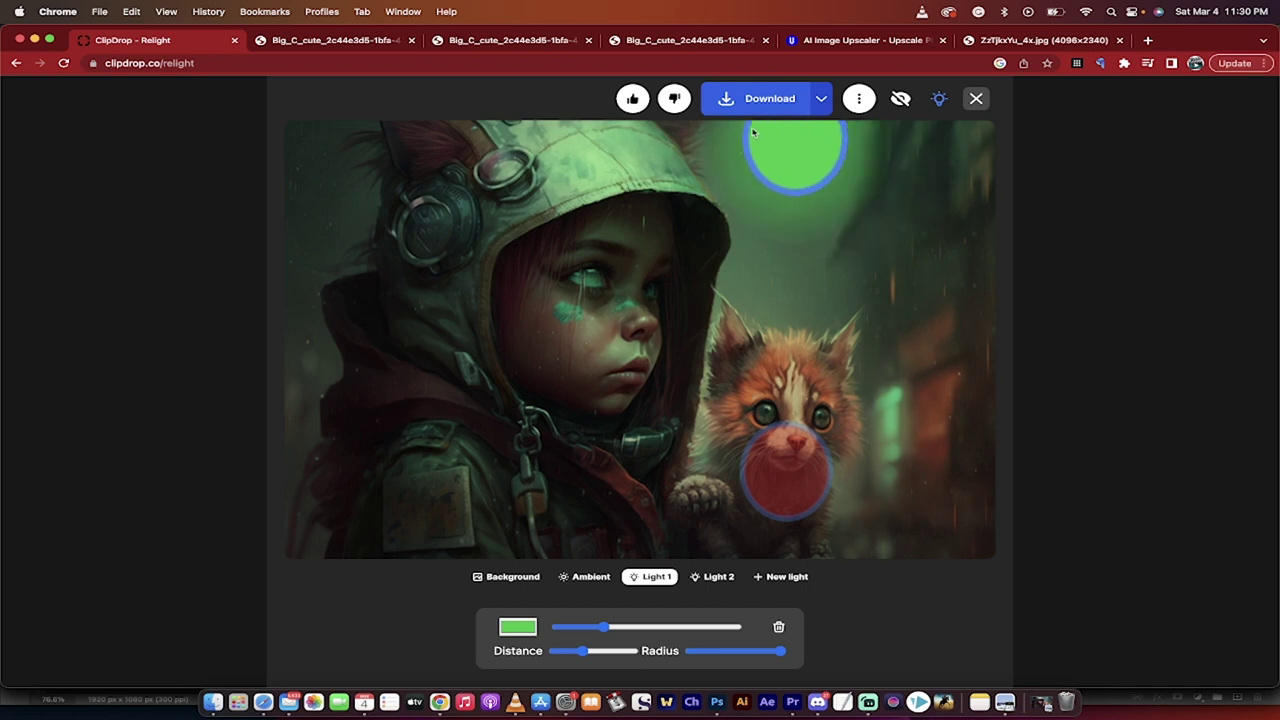
drag(828, 197, 852, 208)
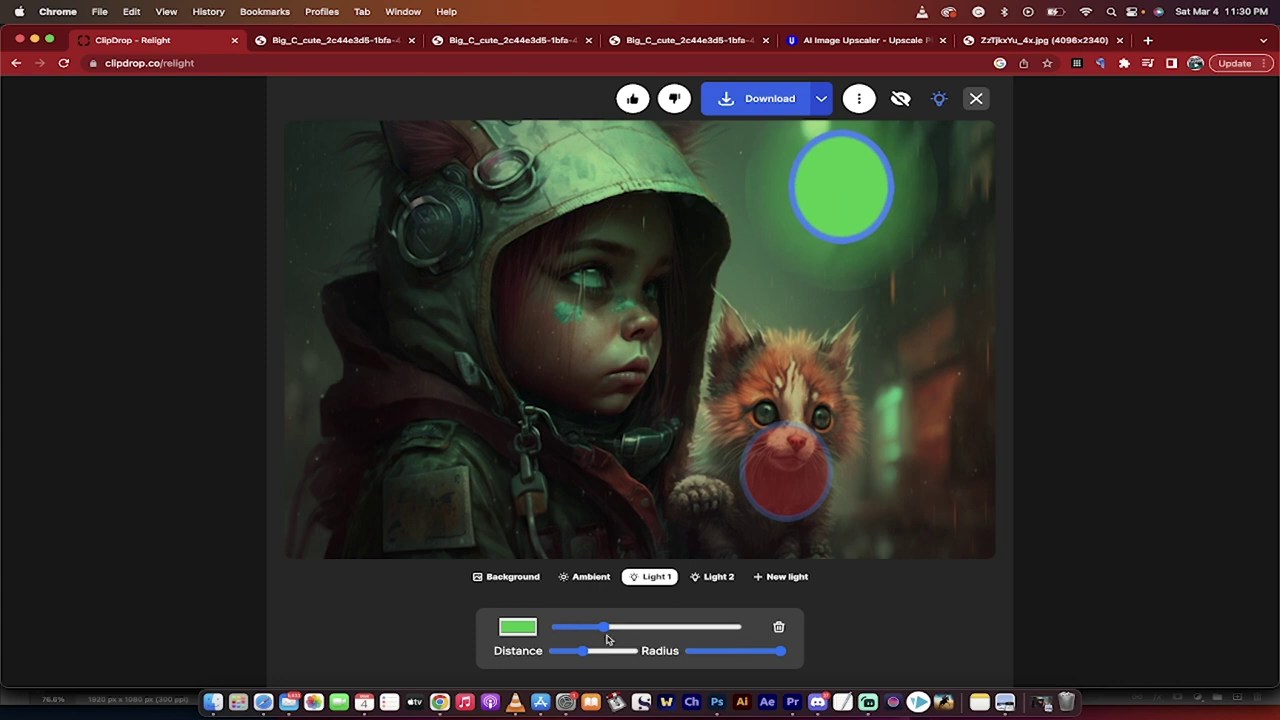
drag(605, 627, 640, 628)
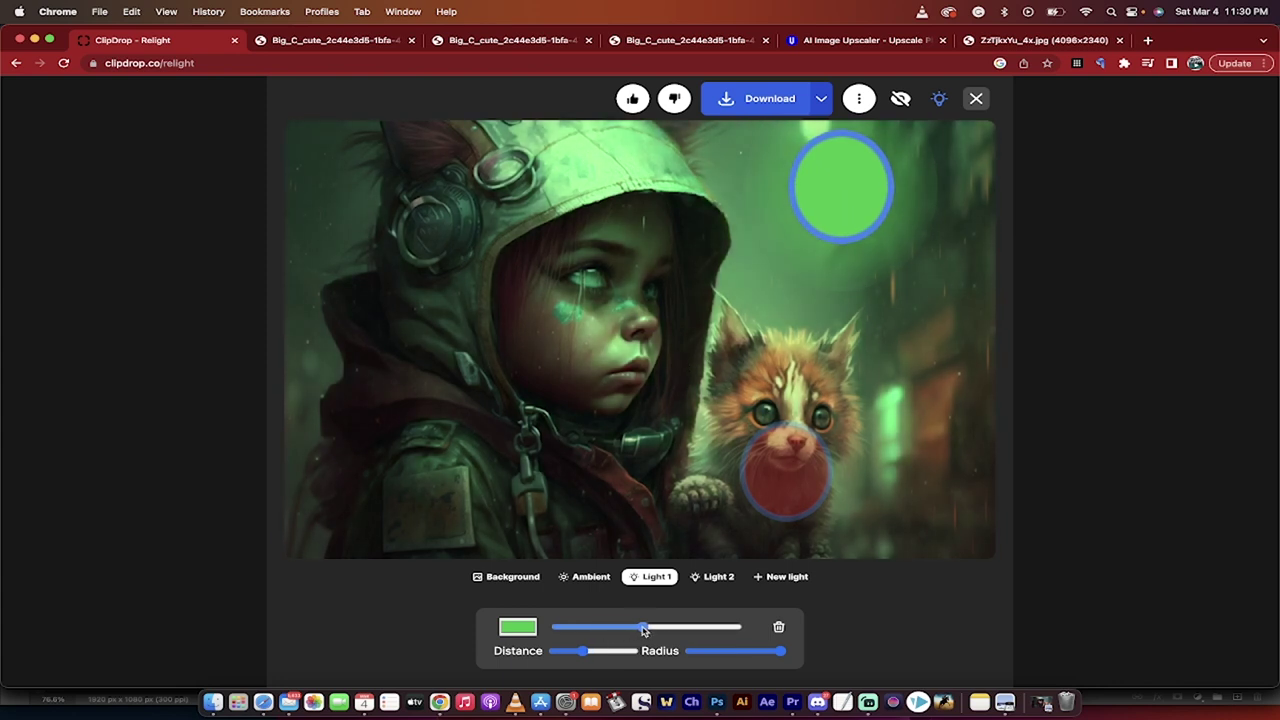
drag(645, 629, 578, 624)
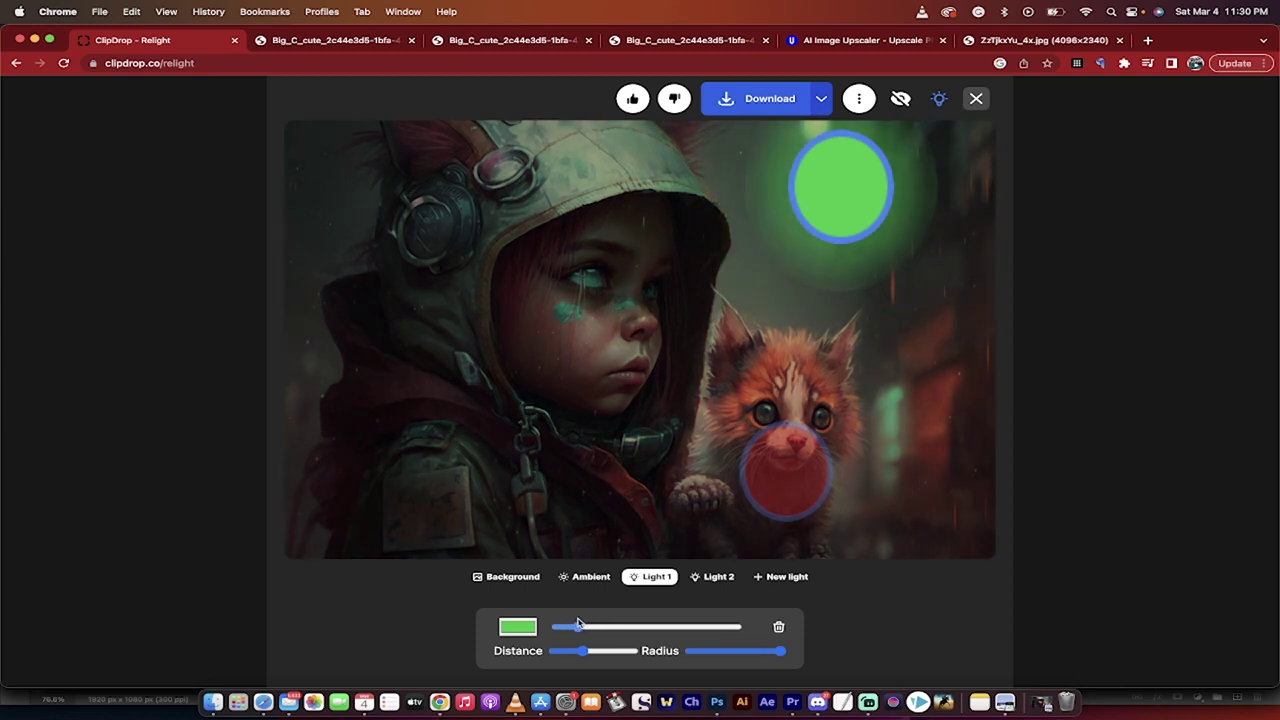
drag(842, 217, 714, 284)
drag(576, 627, 592, 627)
drag(731, 282, 889, 212)
drag(586, 631, 626, 627)
- Place the red light at the bottom-right edge, raise its intensity and increase its distance slightly
click(782, 470)
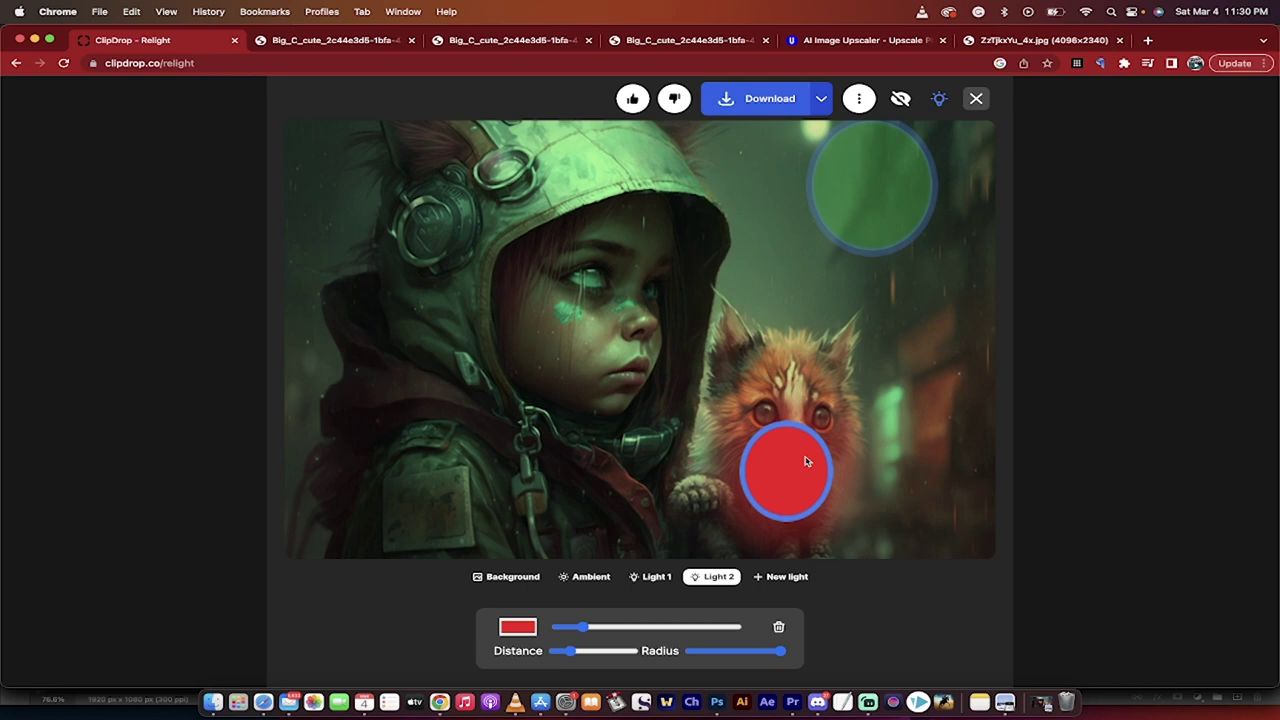
drag(810, 461, 887, 480)
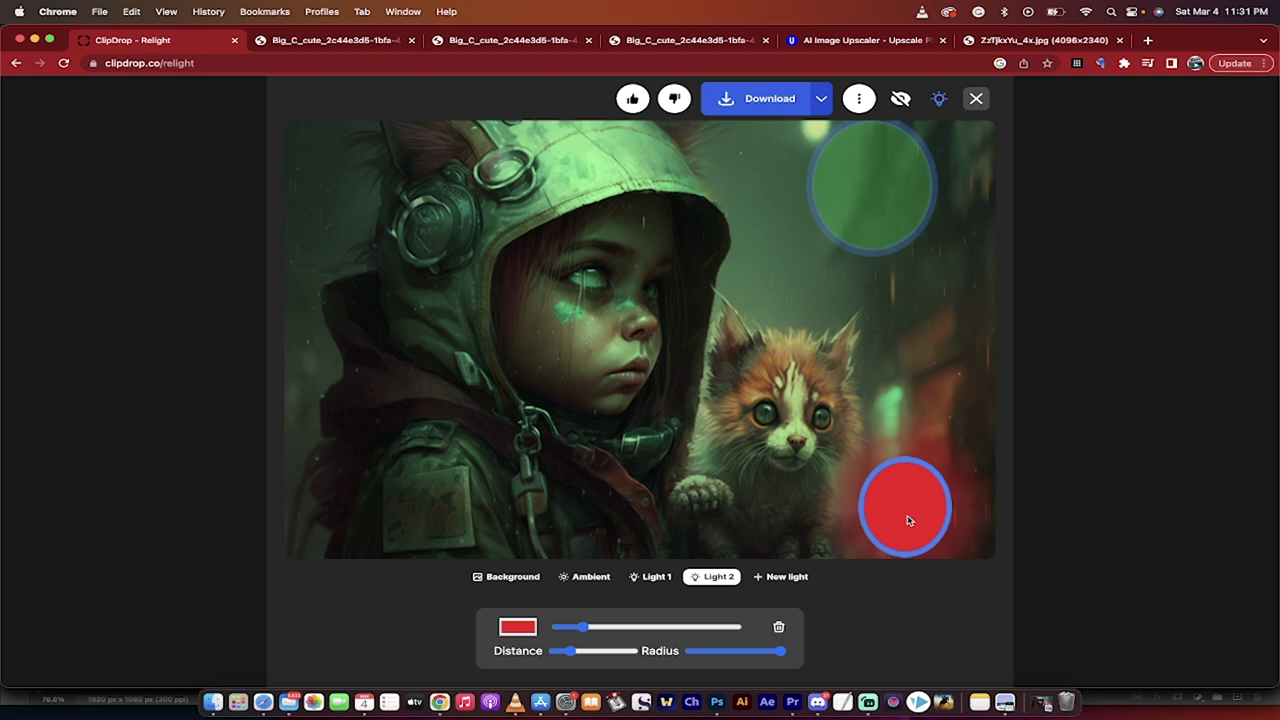
drag(909, 520, 908, 500)
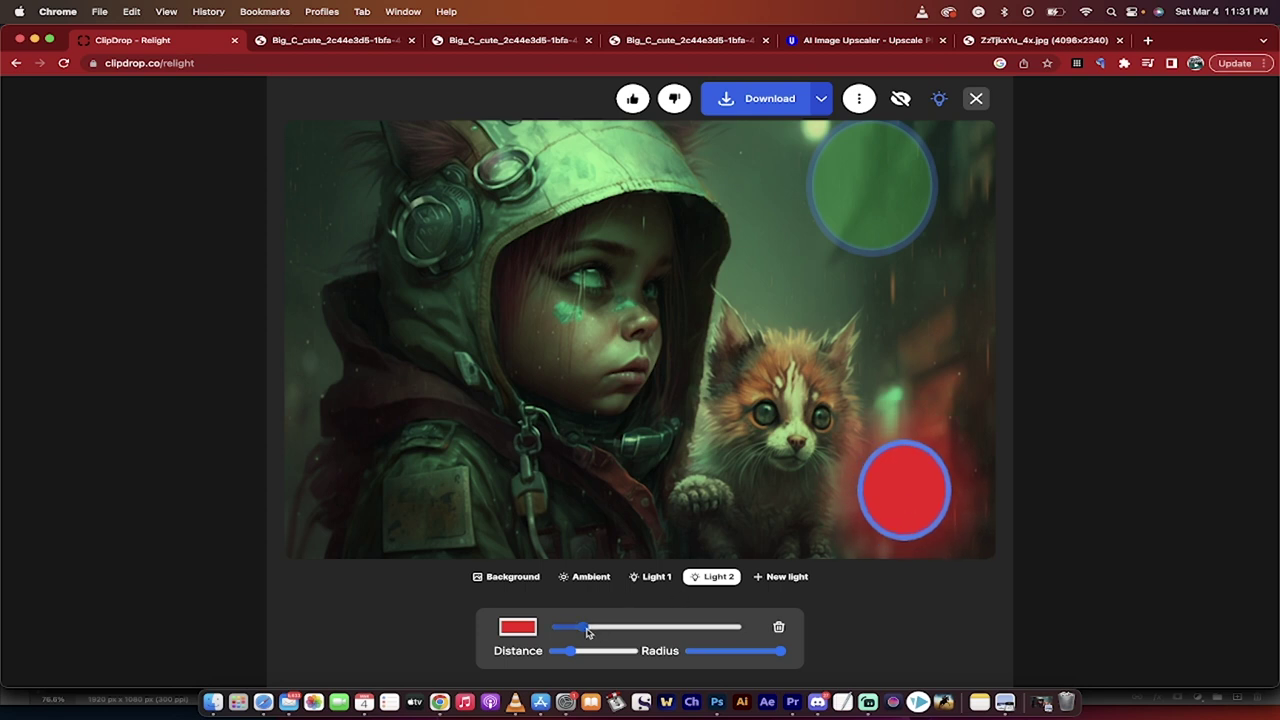
drag(584, 627, 662, 625)
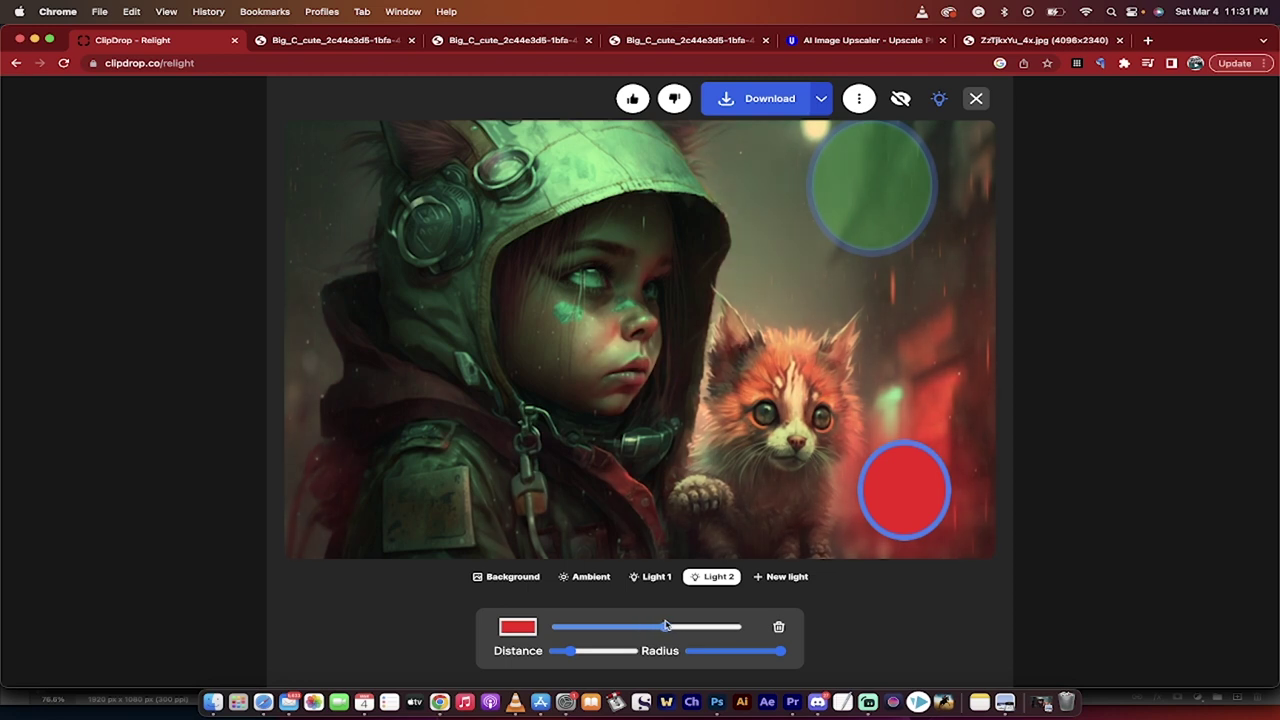
drag(918, 469, 889, 479)
drag(569, 651, 580, 653)
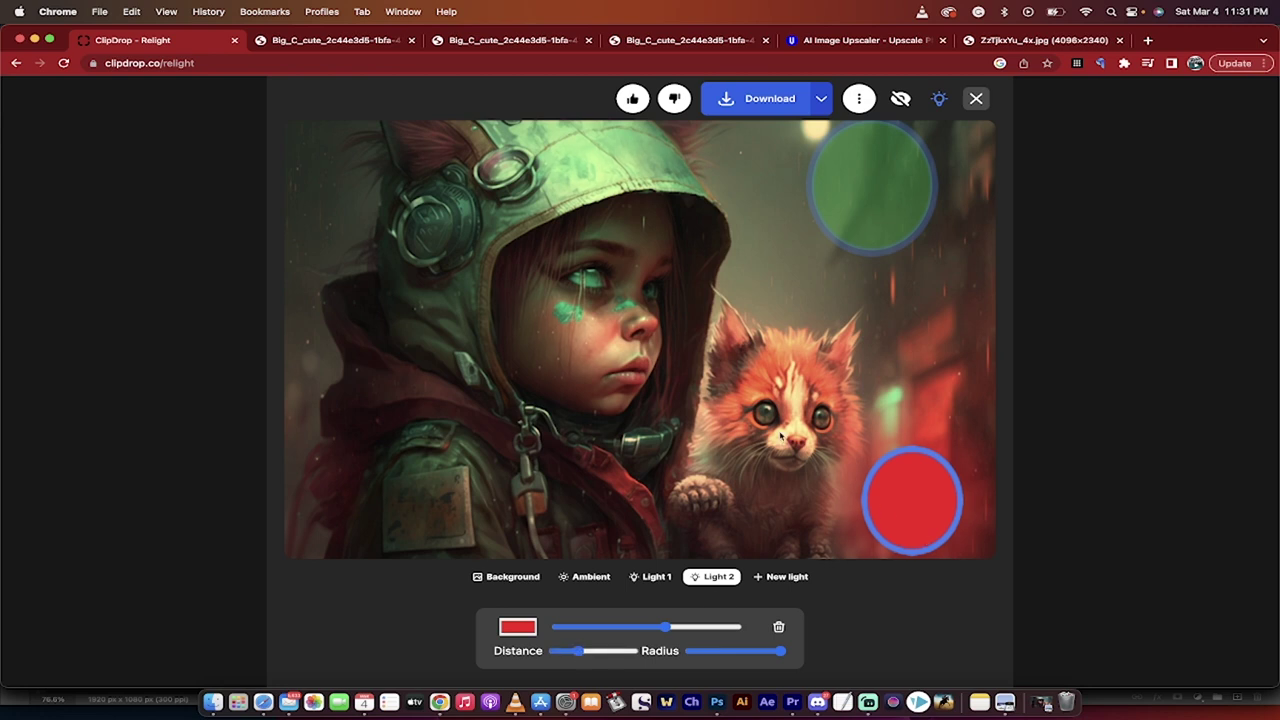
- Download the relit PNG from ClipDrop and reveal it in Finder
click(736, 97)
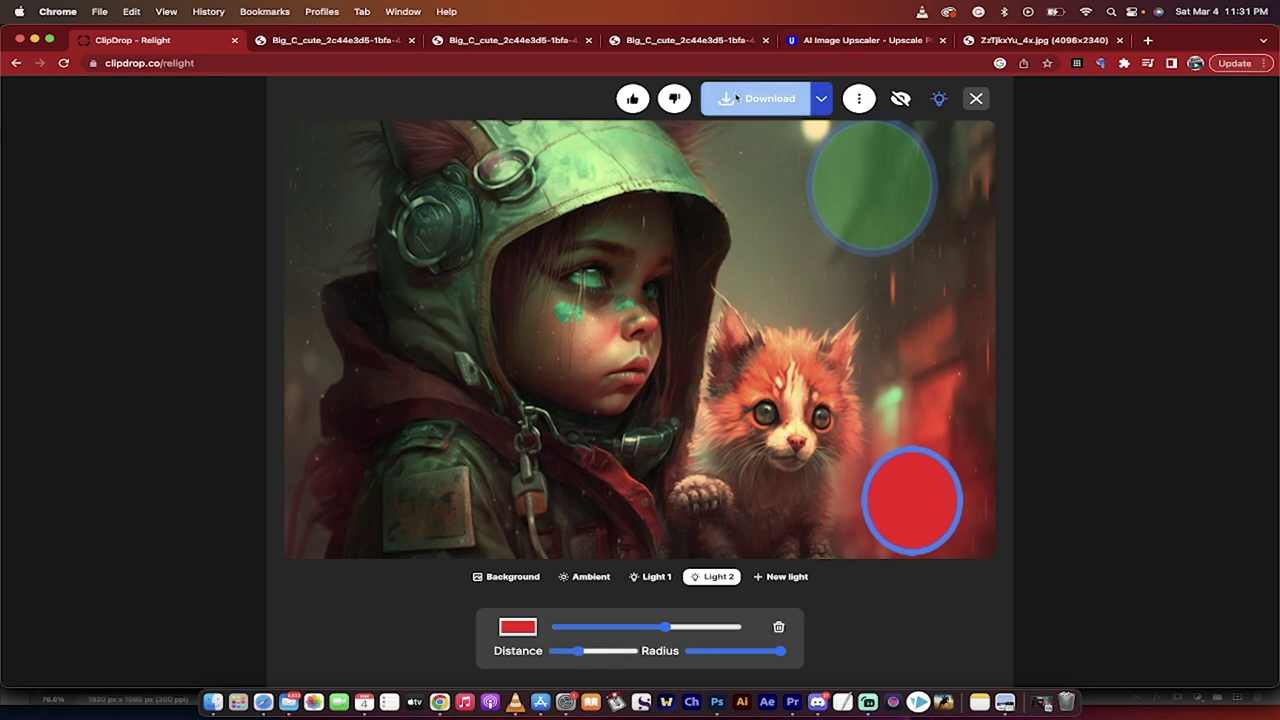
click(159, 670)
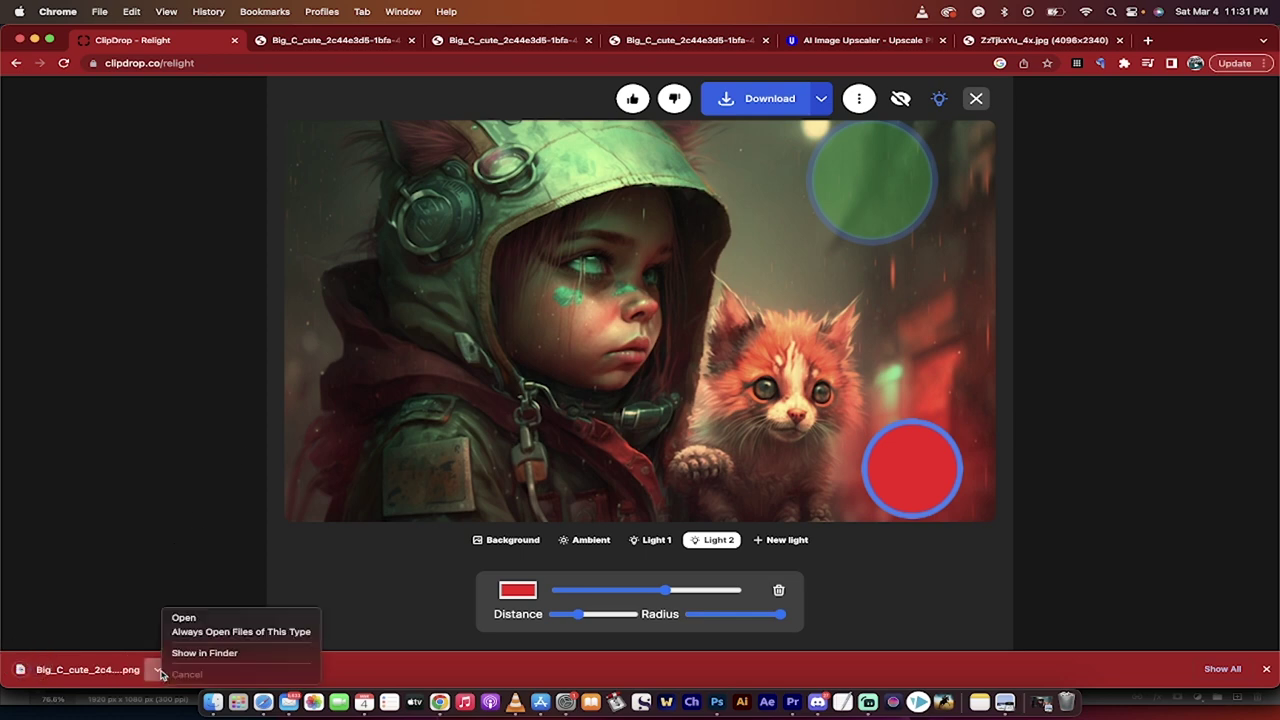
click(204, 652)
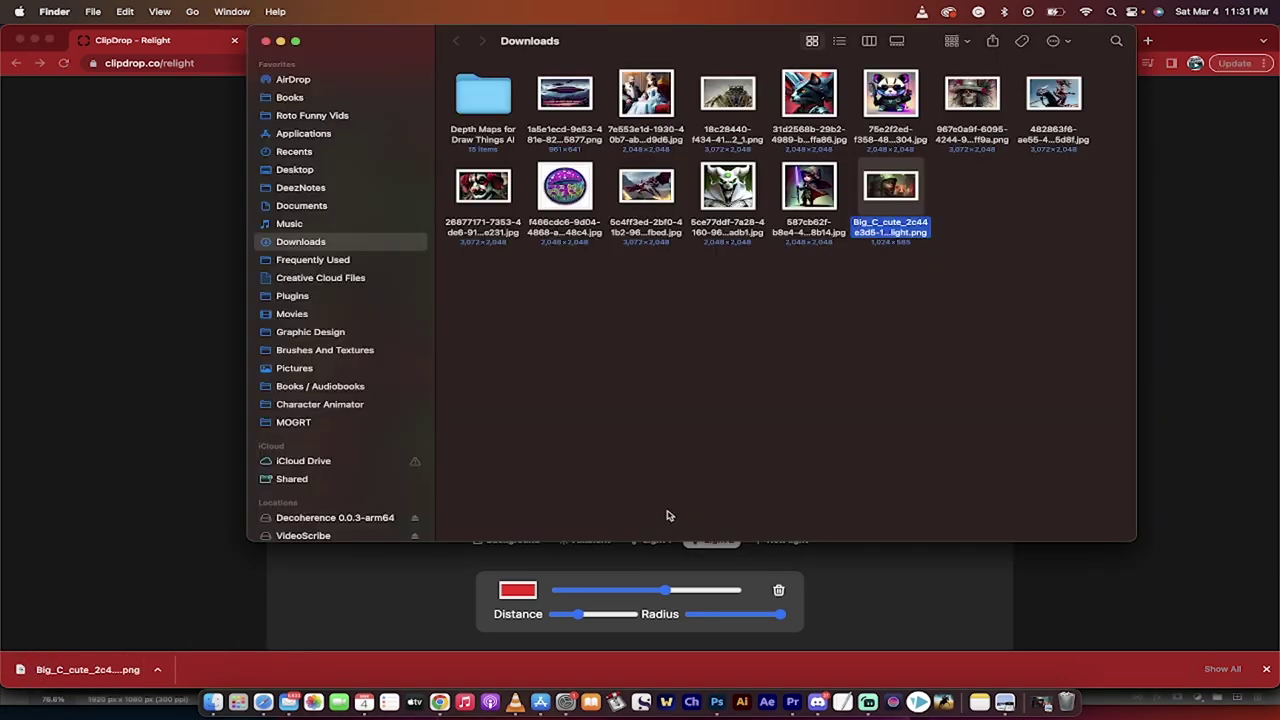
click(1151, 216)
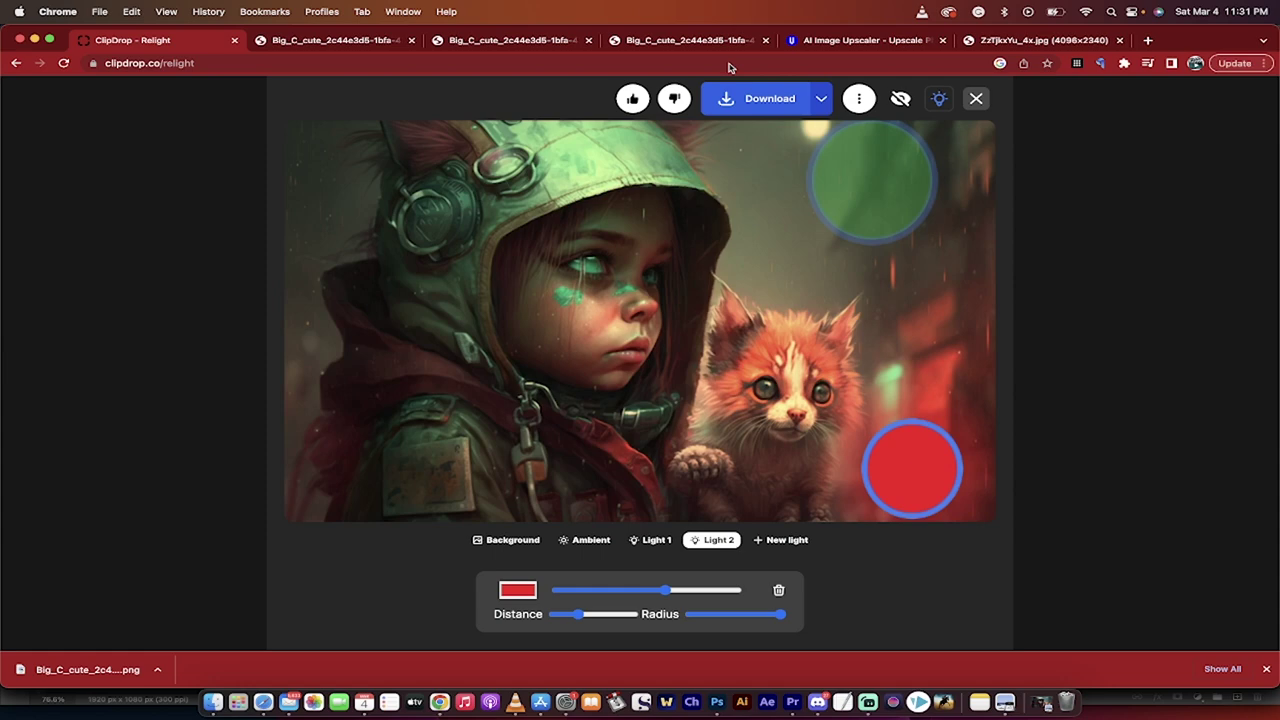
- Drop the relit PNG into Img.Upscaler's upload area for 400% upscaling
click(847, 40)
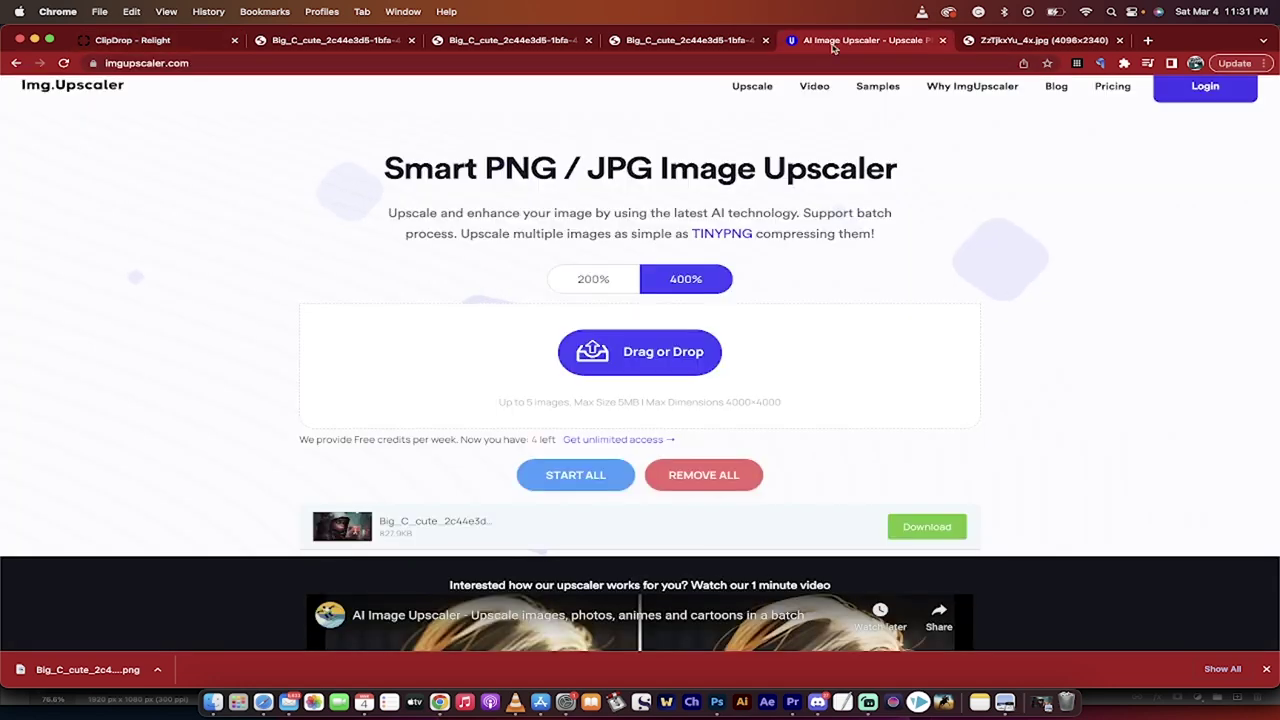
scroll(351, 423, down, 1)
scroll(426, 362, up, 1)
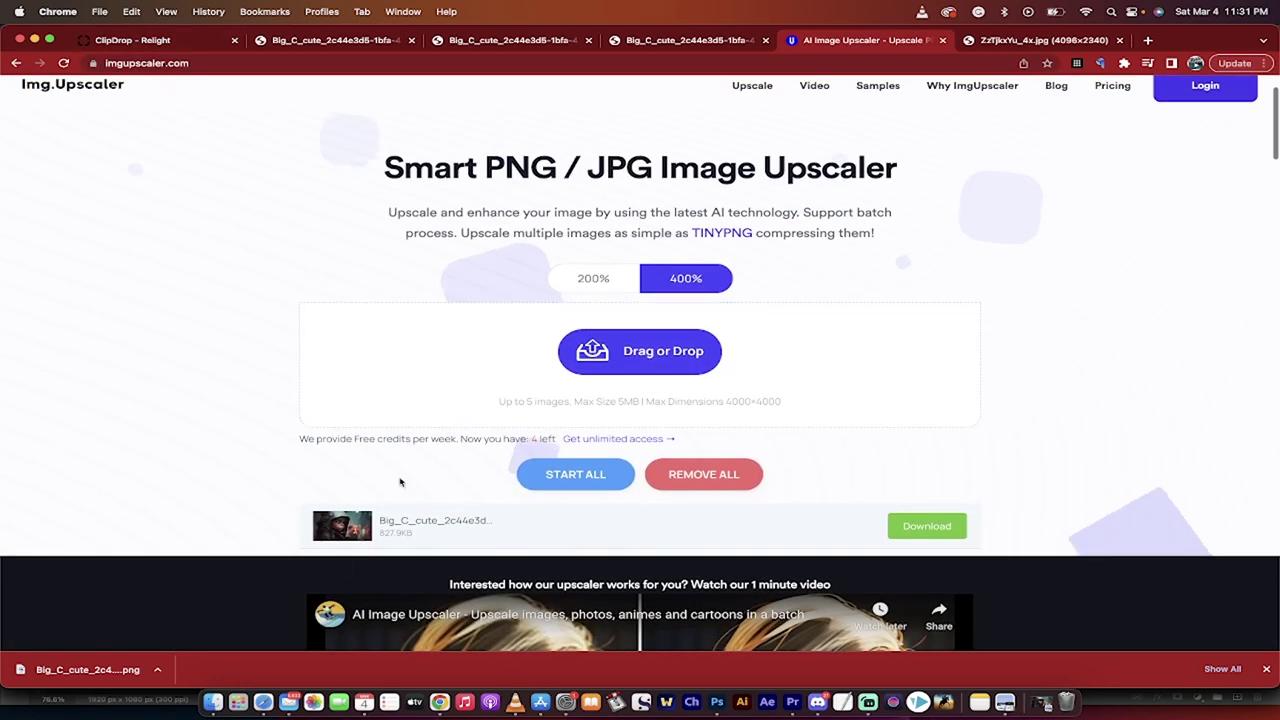
key(super+Tab)
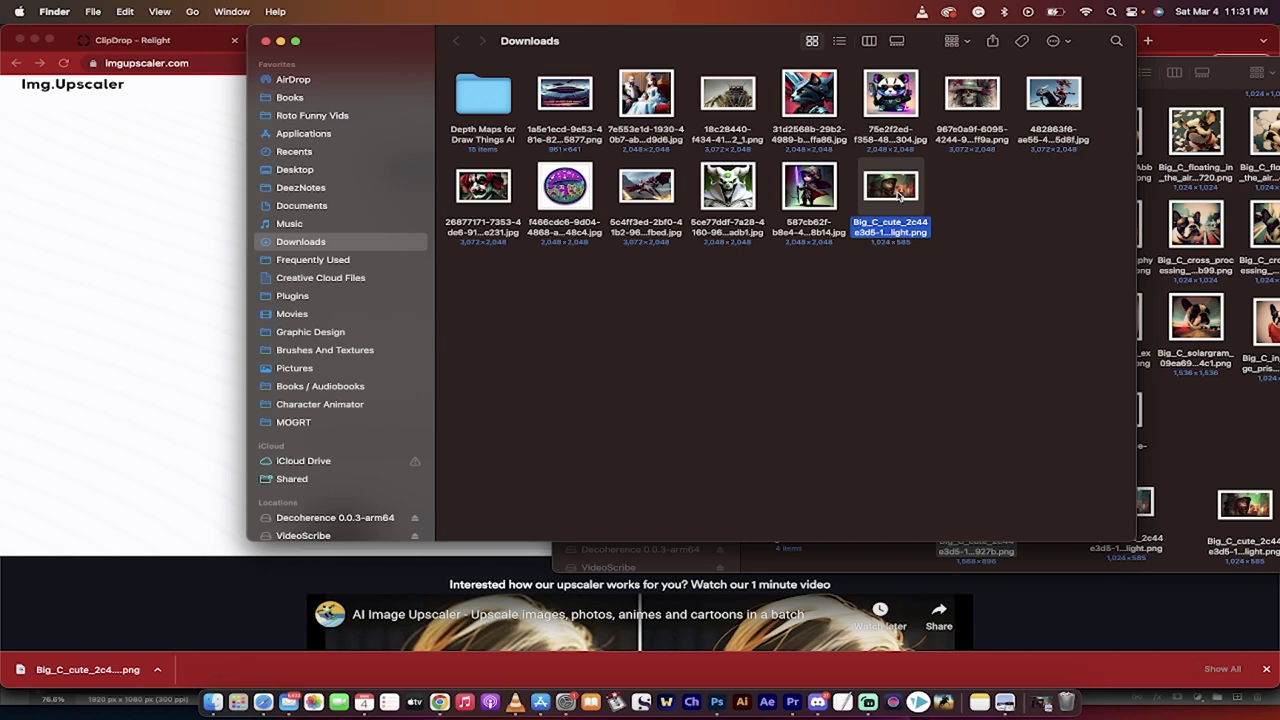
key(super+Tab)
drag(898, 192, 680, 352)
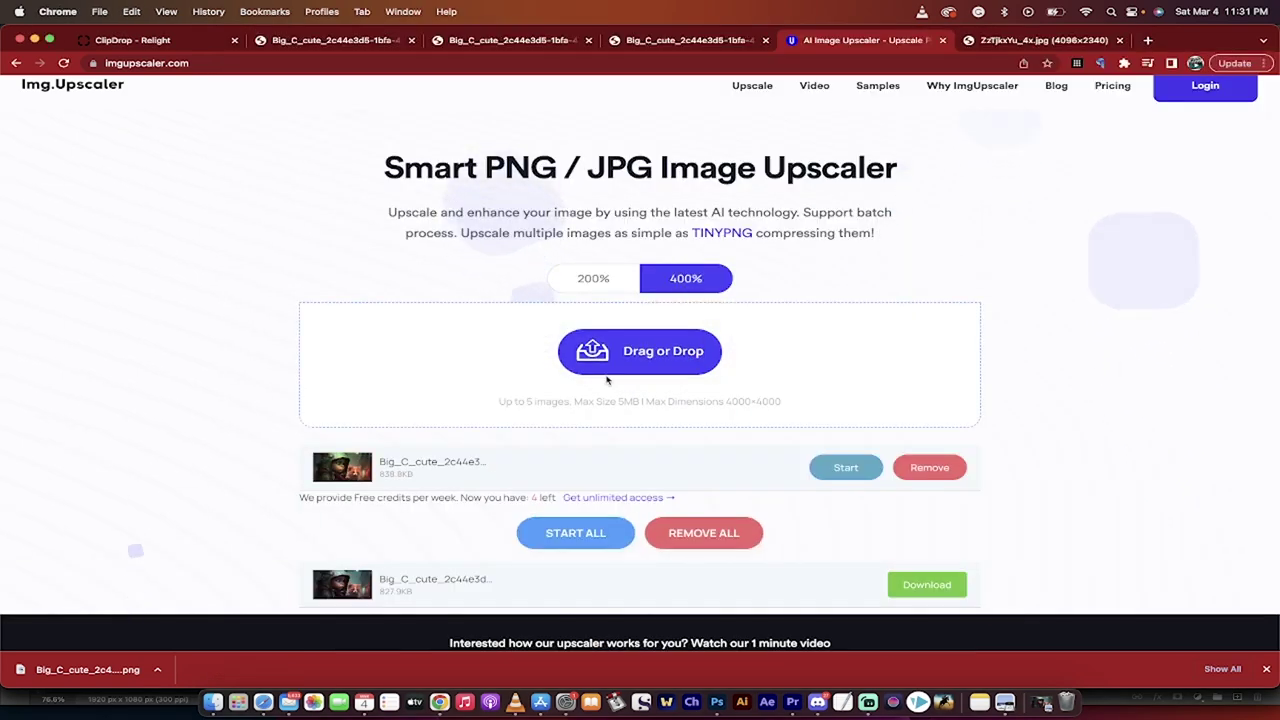
- Upscale the relit image 4x to 4096×2340 and view the JPG result in a new tab
click(822, 467)
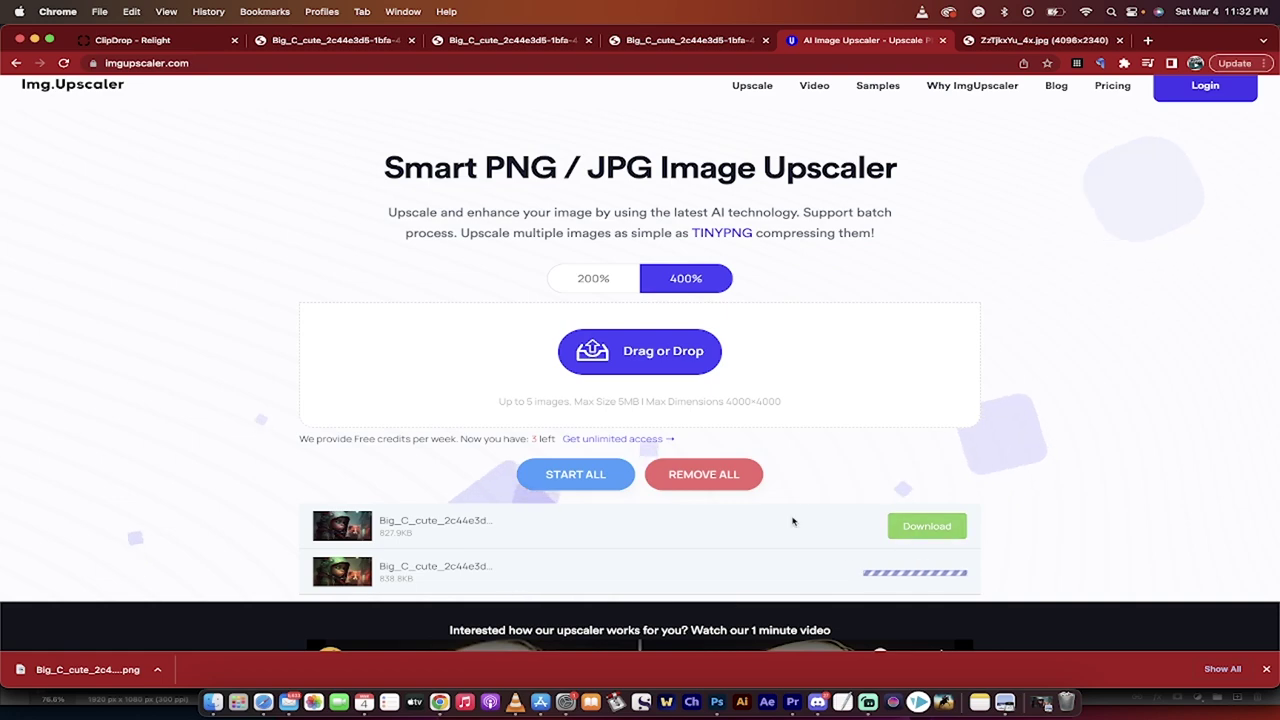
click(927, 526)
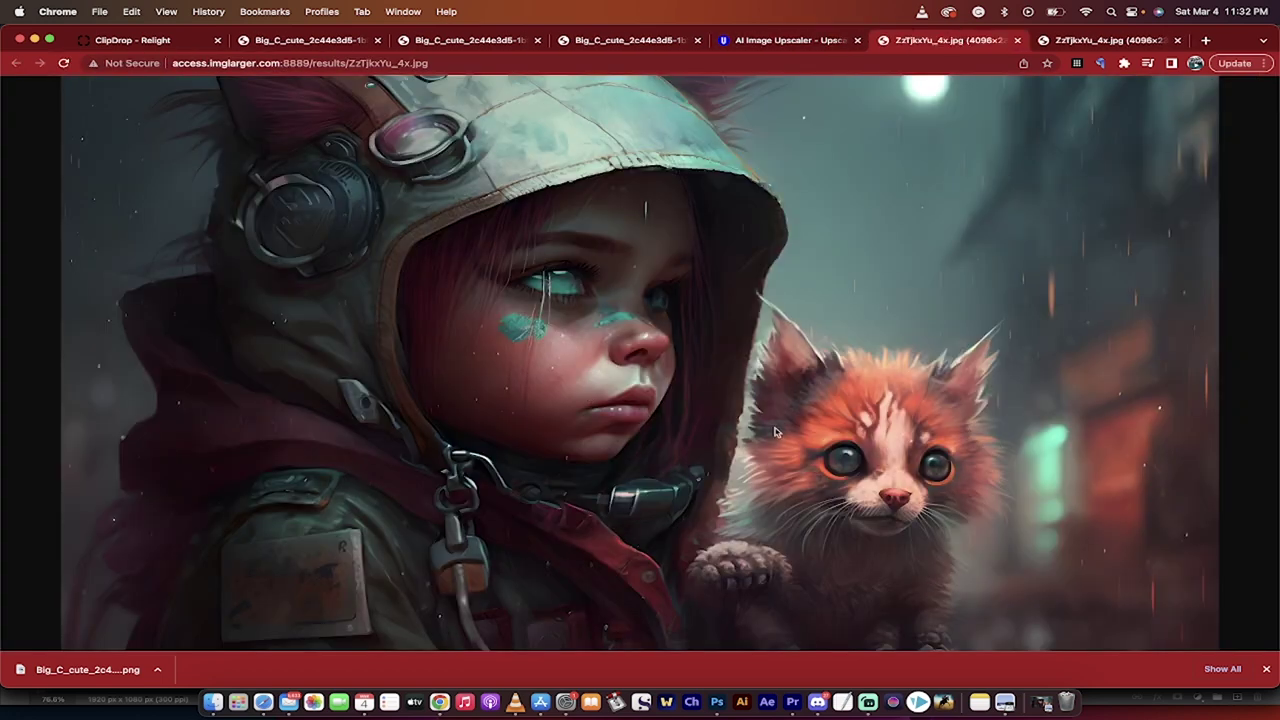
click(1266, 669)
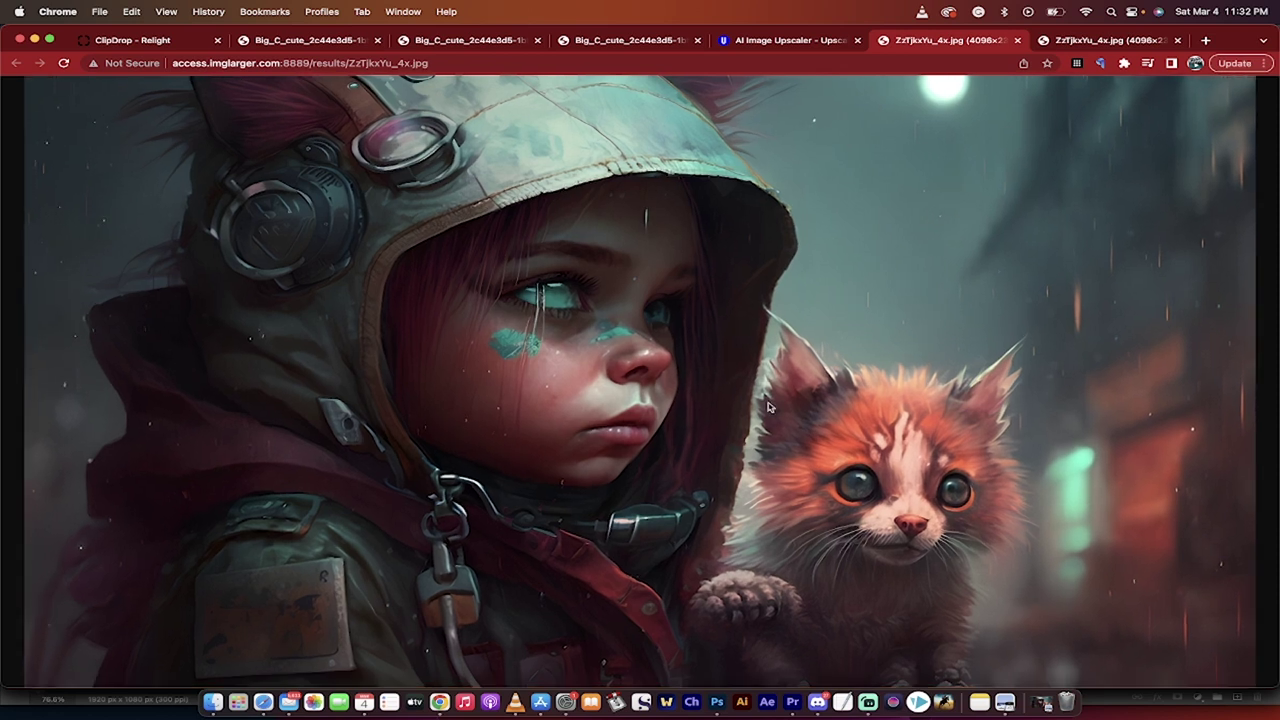